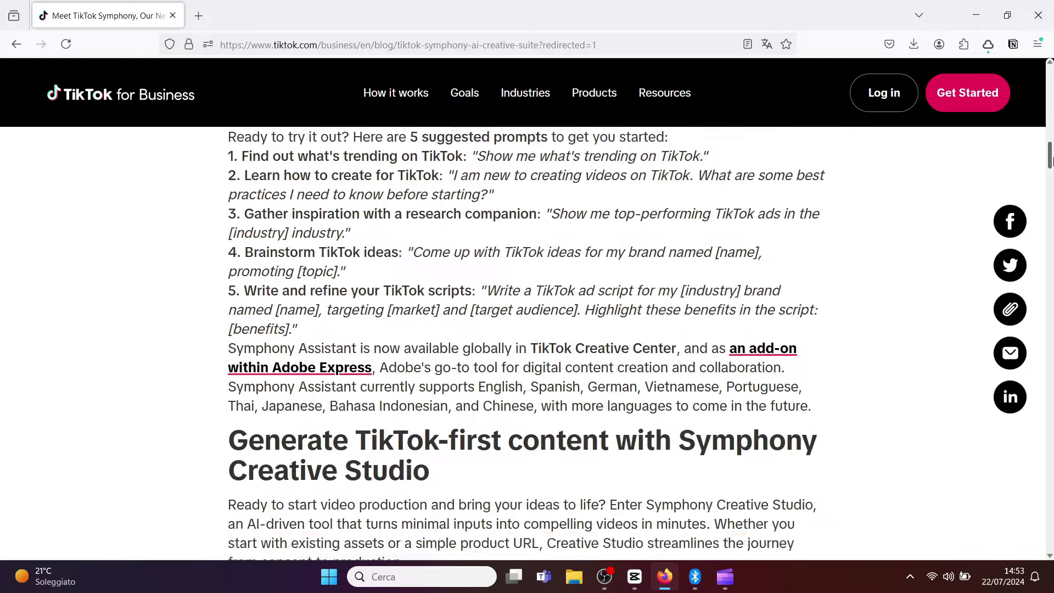
drag(1050, 187, 1050, 232)
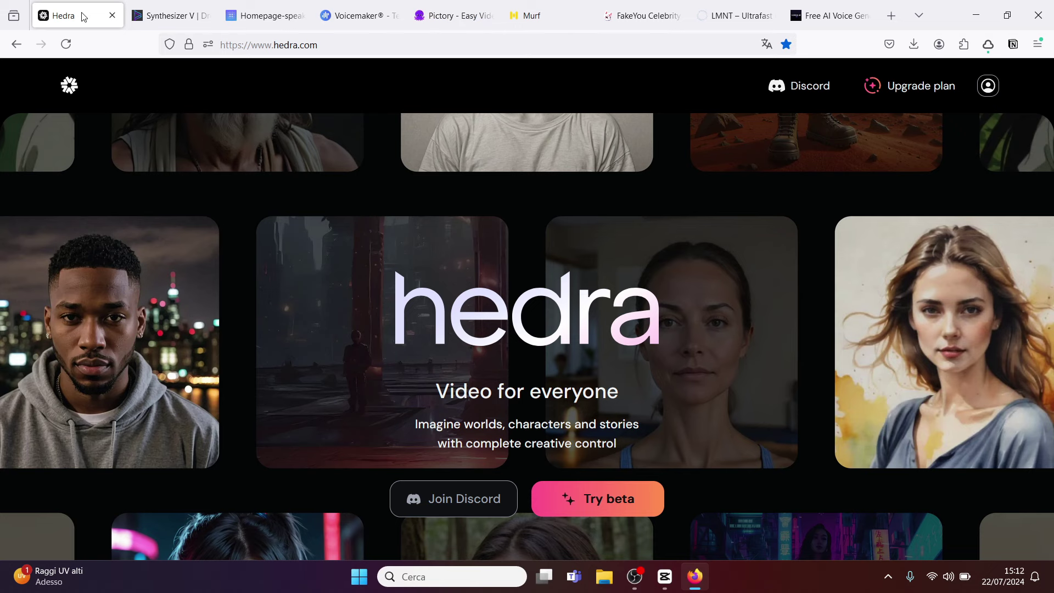
View the open Synthesizer V, Speakperfect, Voicemaker and Pictory pages, including the list of who uses Pictory.
click(164, 13)
click(249, 15)
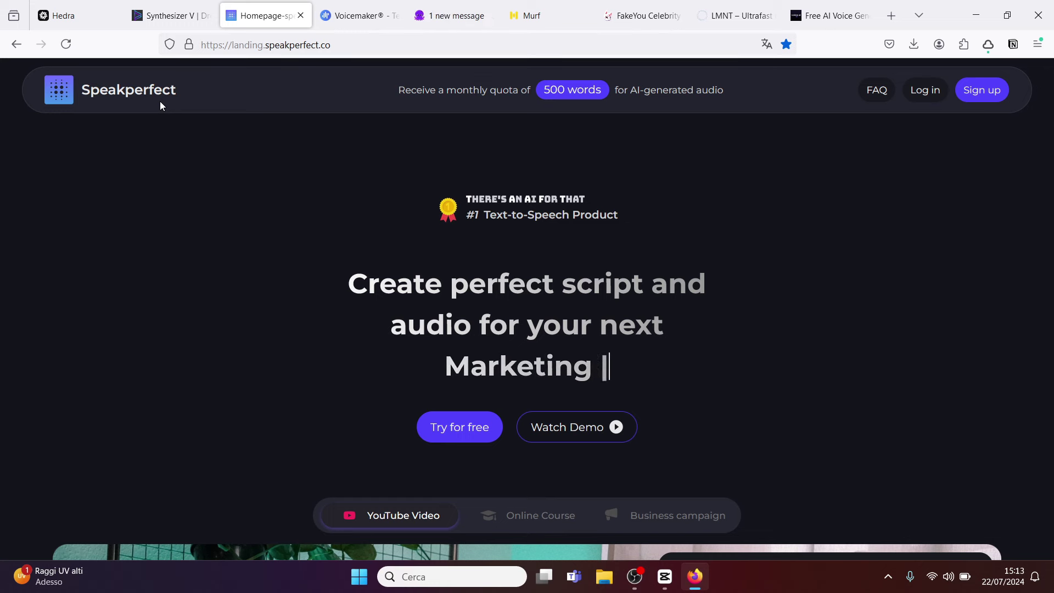
click(348, 8)
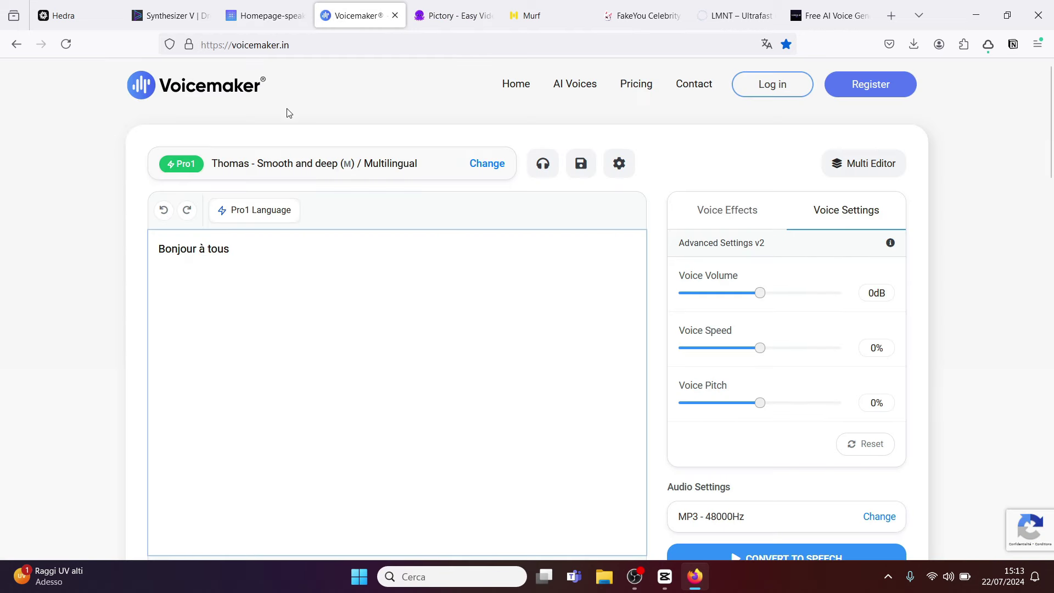
click(438, 17)
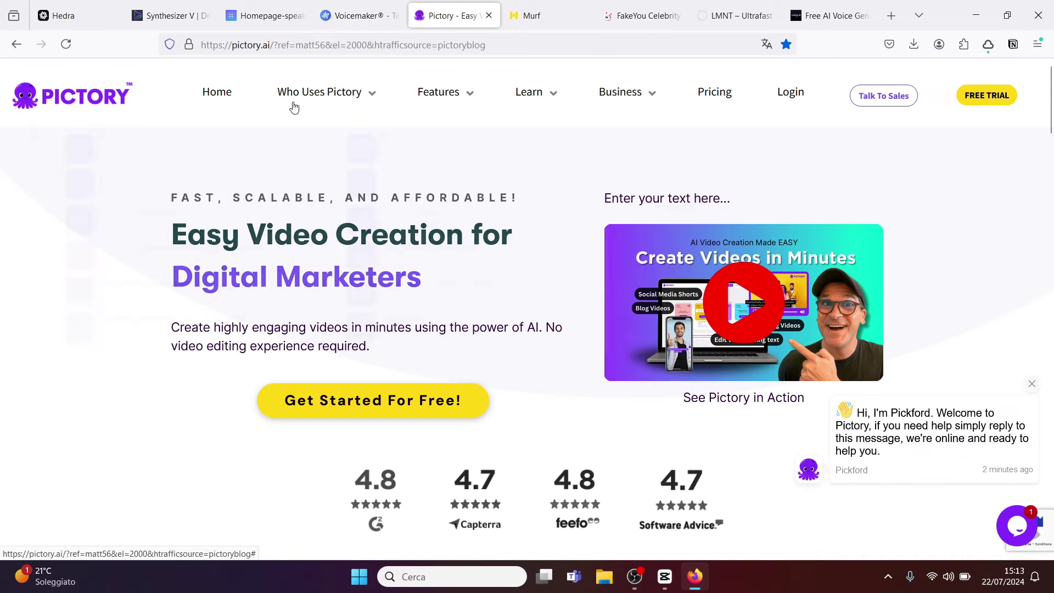
mouse_move(332, 96)
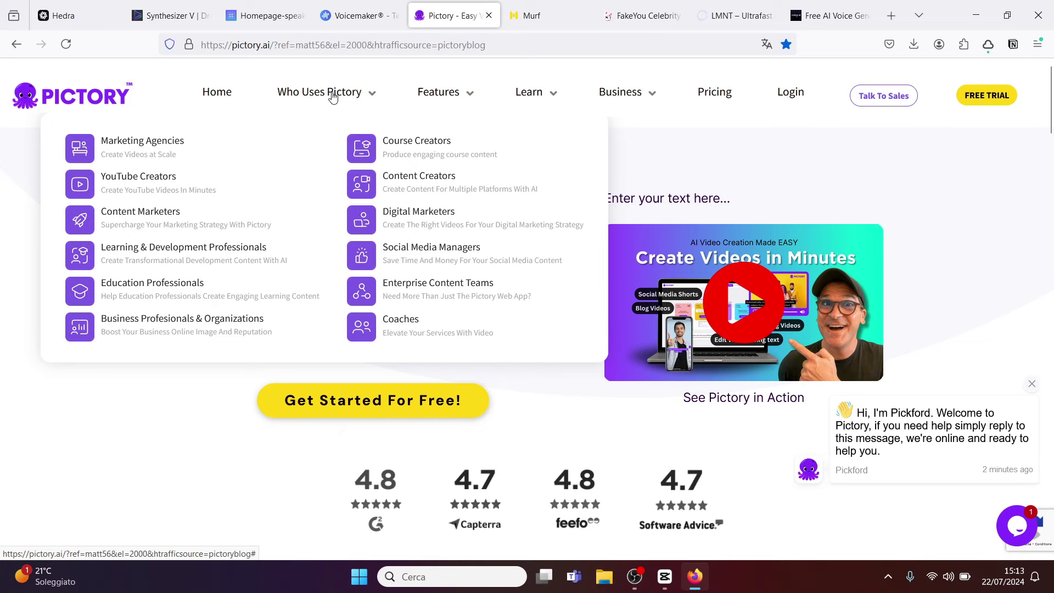
View the open Murf, FakeYou, LMNT and free AI voice generator pages one after another.
click(528, 13)
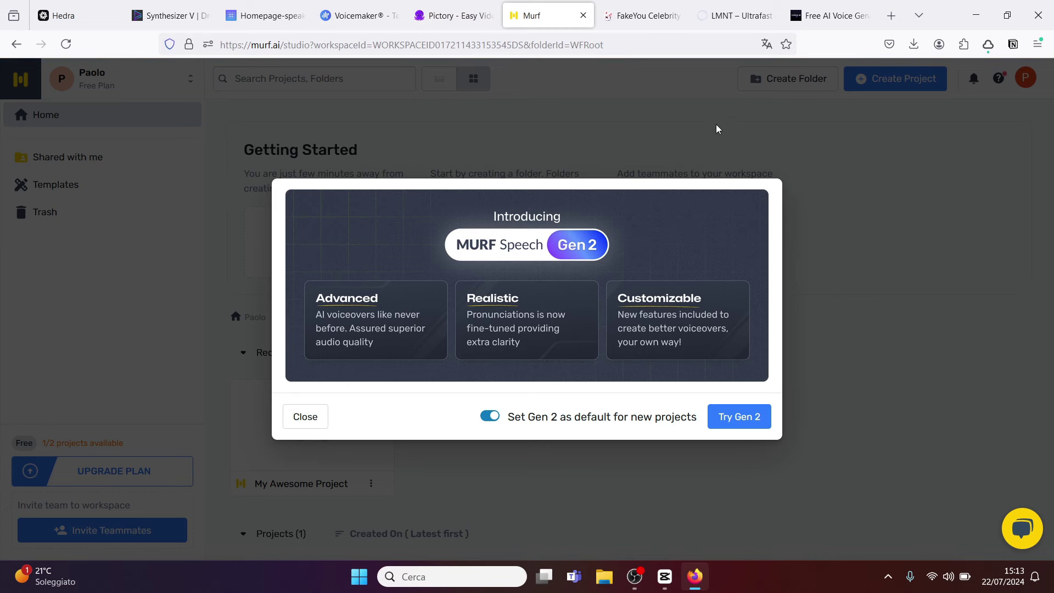
click(652, 21)
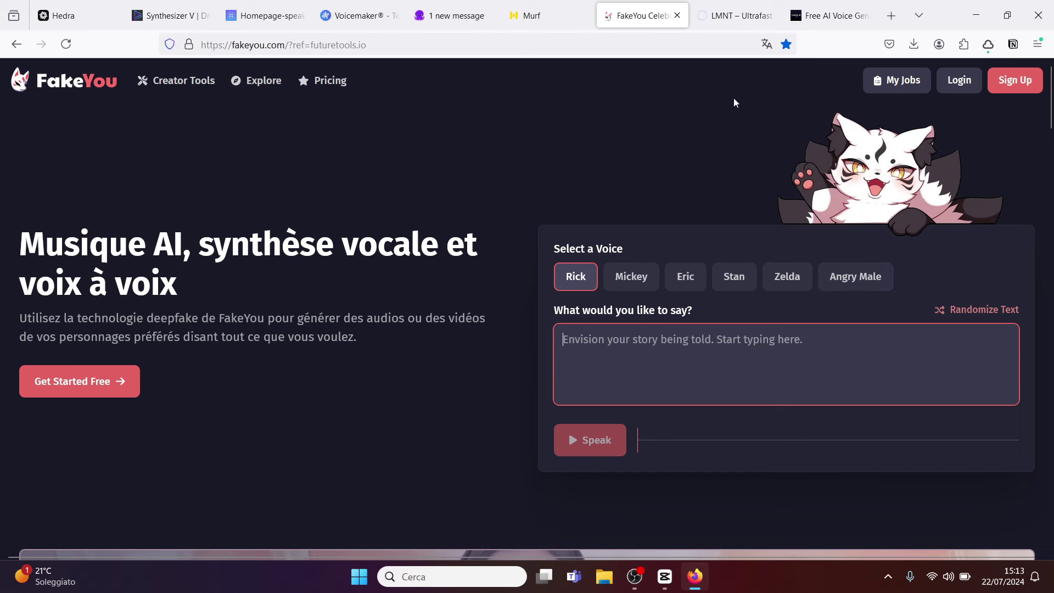
click(729, 21)
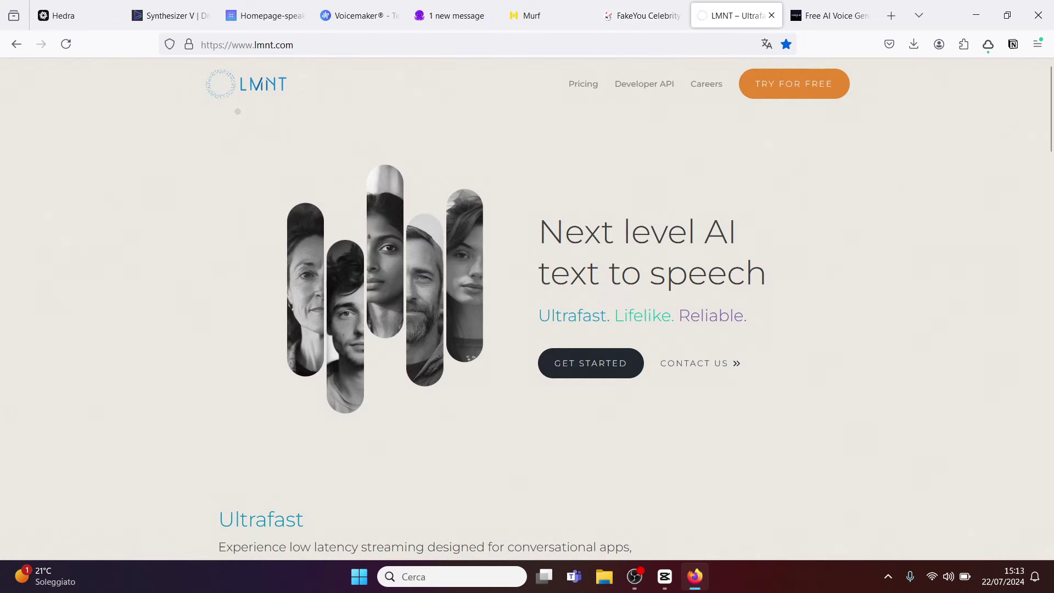
click(827, 16)
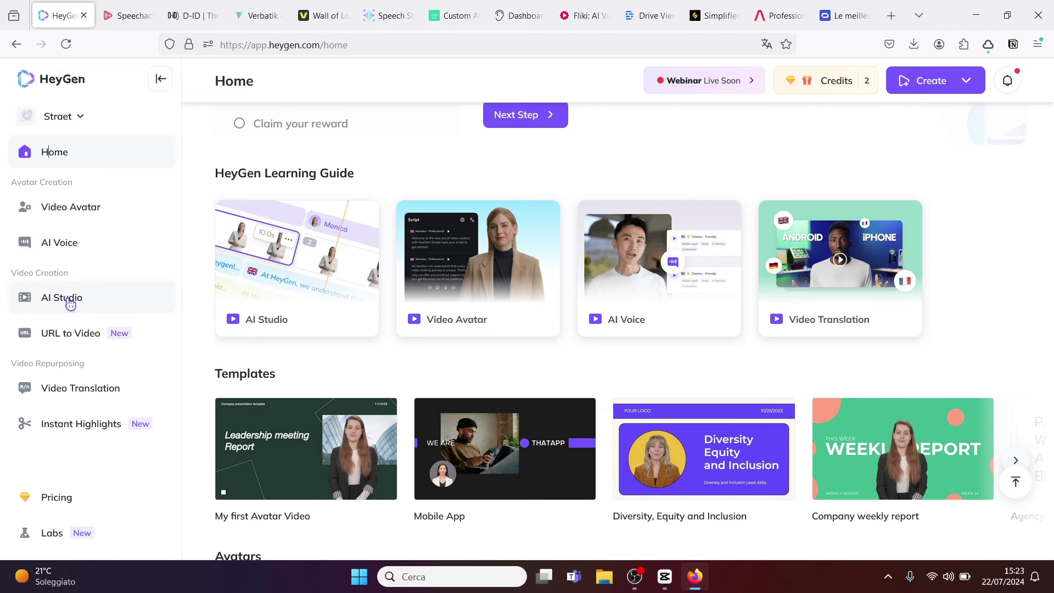
Look at HeyGen's AI Voice library and its third-party voice import options, leaving the import without adding a voice.
click(56, 249)
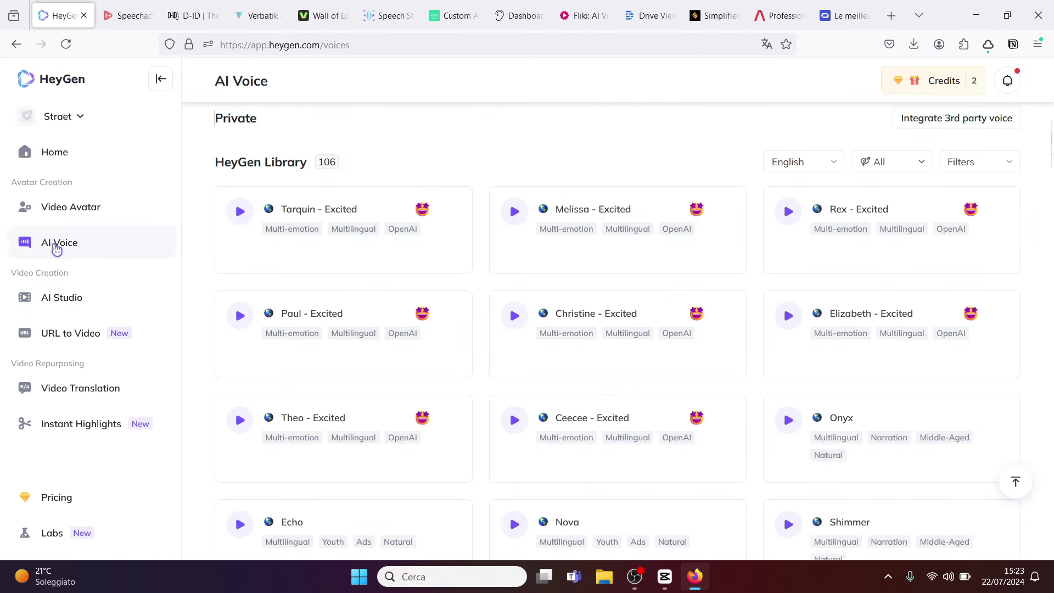
click(924, 126)
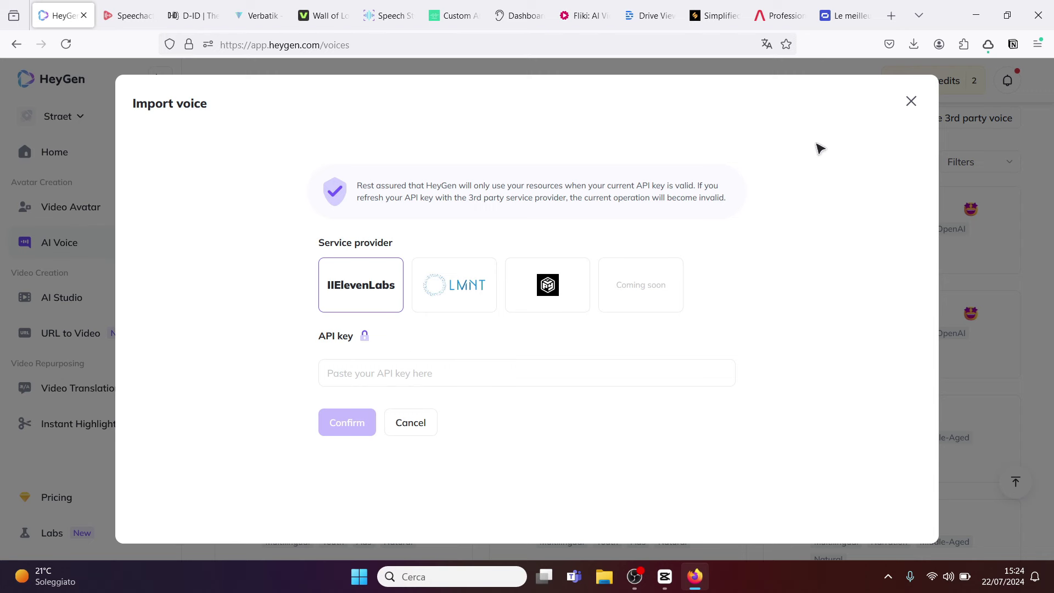
click(912, 104)
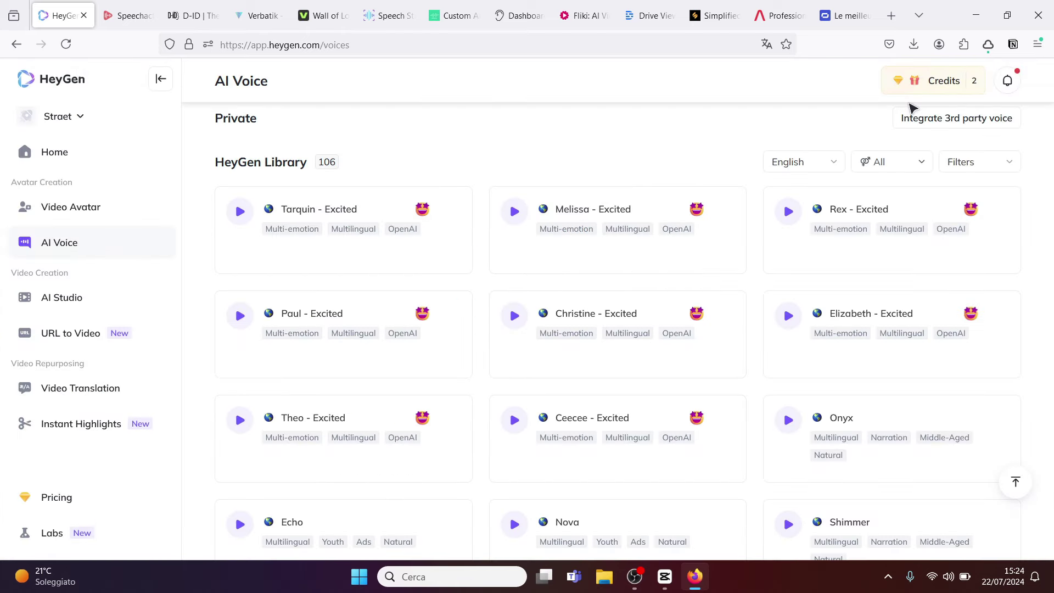
Close the HeyGen, Speechactors, D-ID and Verbatik pages in turn, viewing each site up to VEED.IO.
click(84, 16)
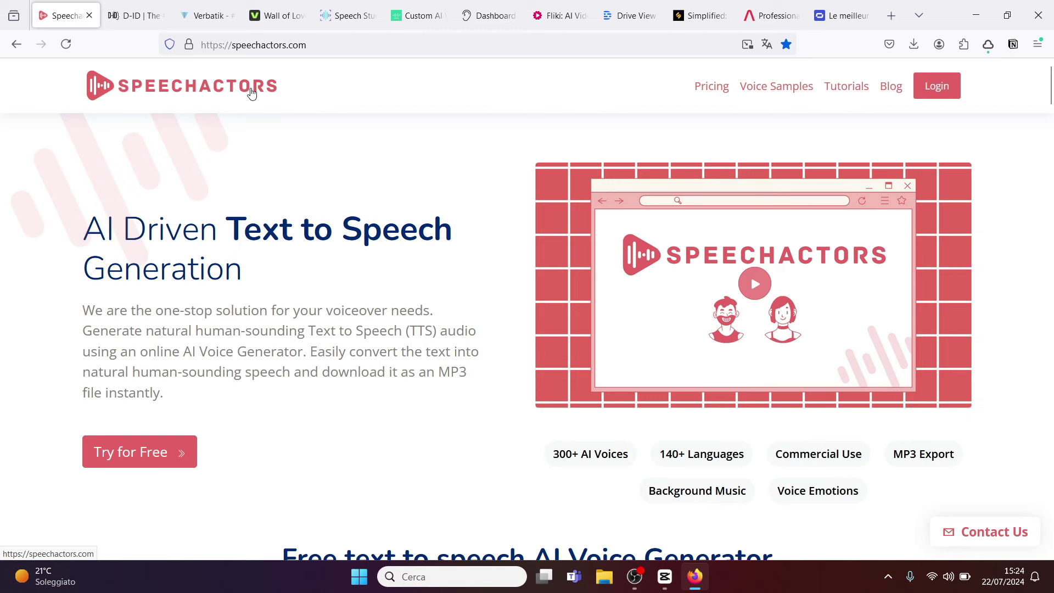
click(89, 16)
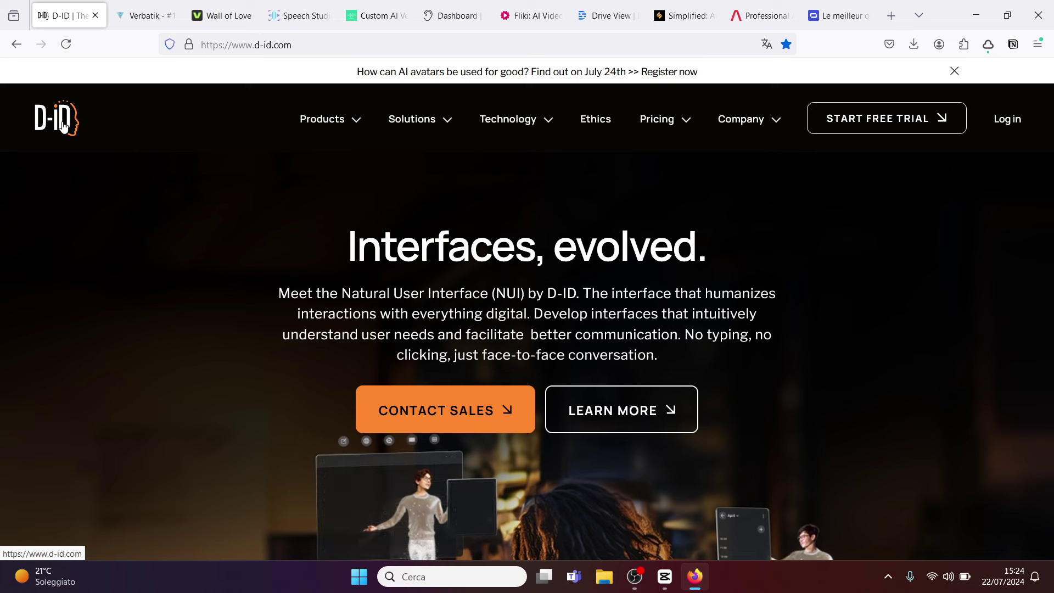
click(95, 16)
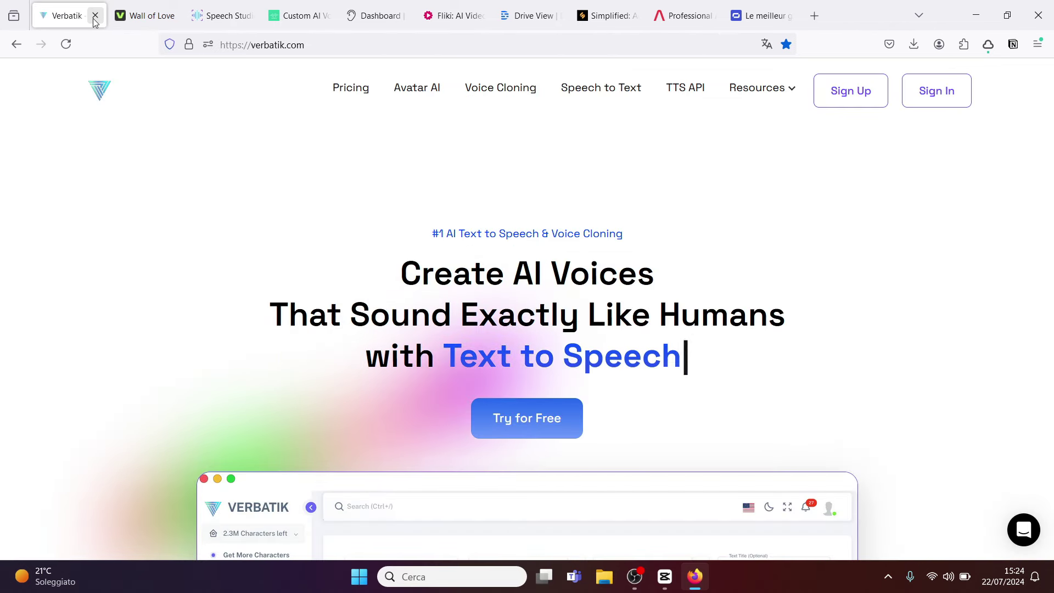
click(95, 16)
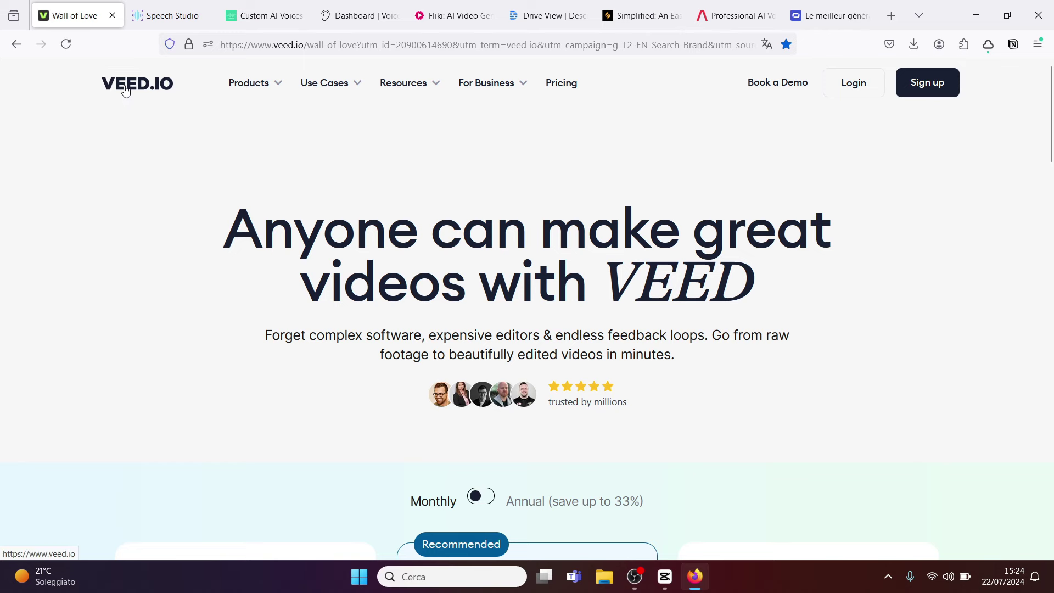
mouse_move(272, 83)
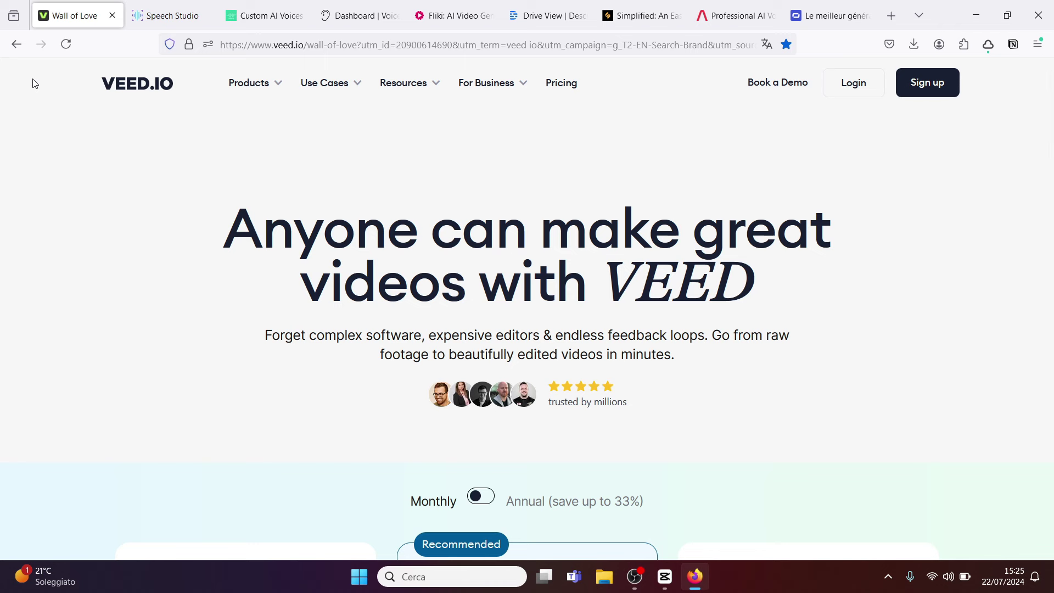
Close the VEED.IO, Azure Speech Studio, Resemble.AI, Listnr, Fliki and Descript pages in turn, viewing each following site.
click(112, 15)
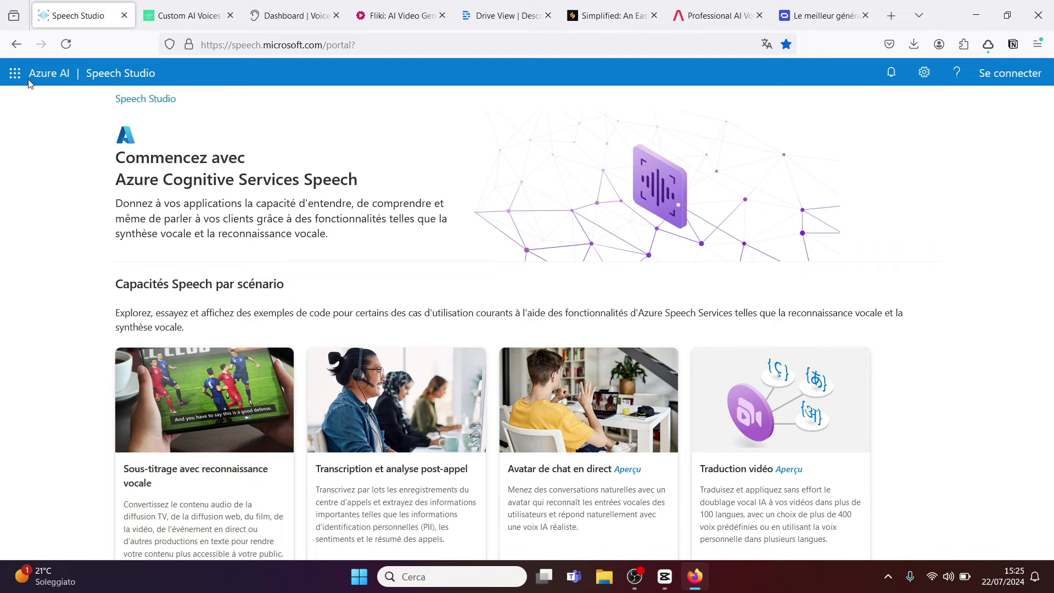
click(125, 16)
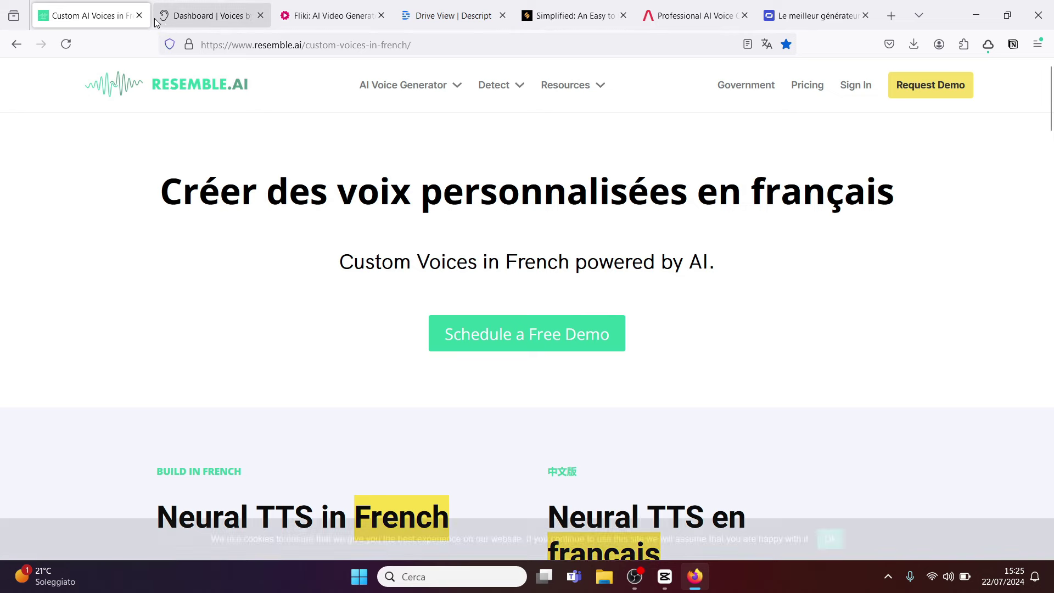
click(139, 15)
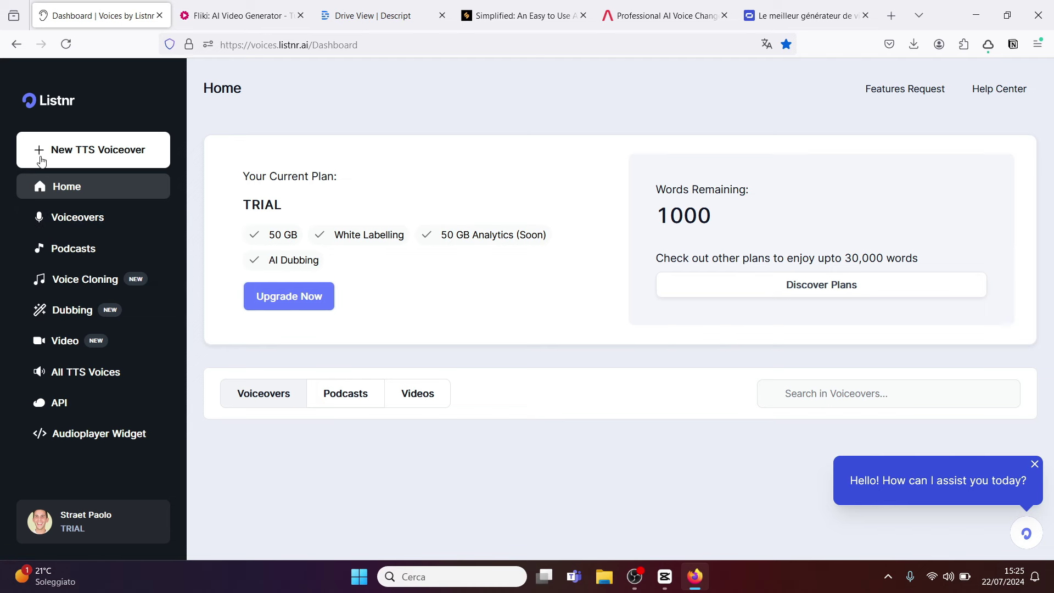
click(160, 16)
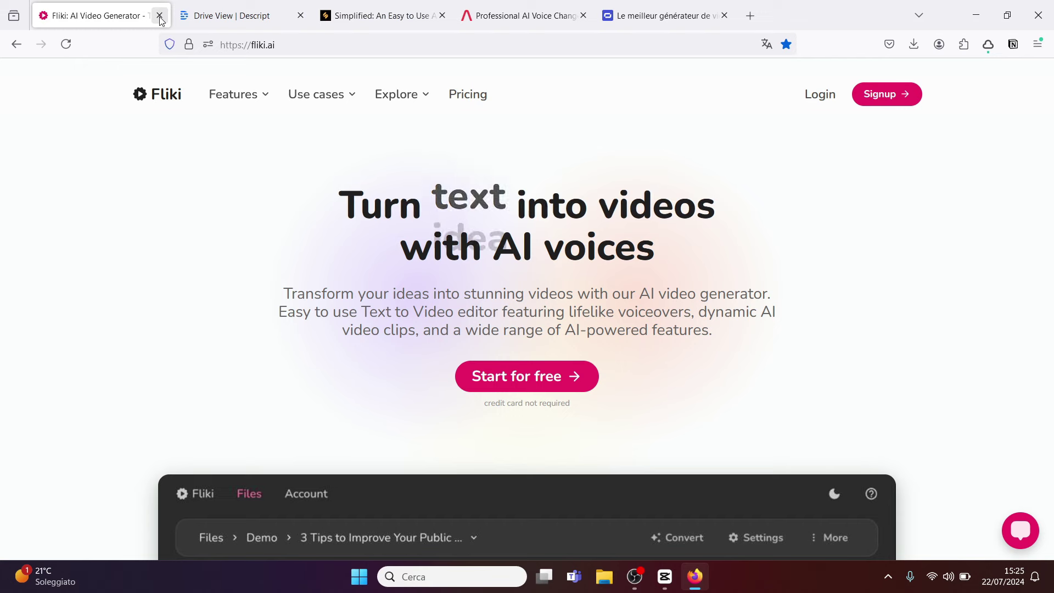
click(160, 16)
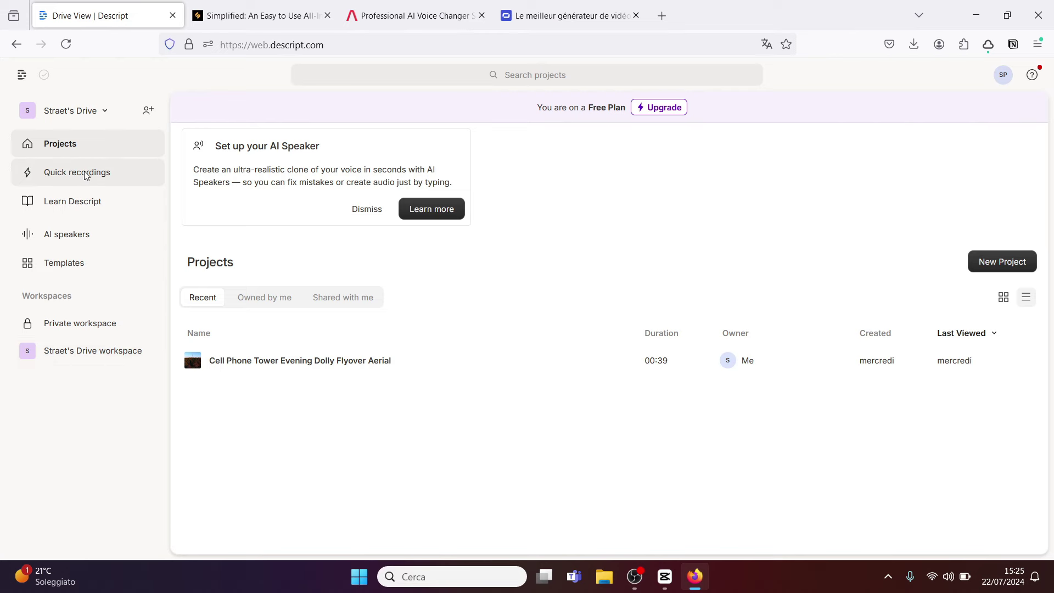
click(172, 16)
View Simplified's pricing plans and close the pricing page again.
mouse_move(209, 109)
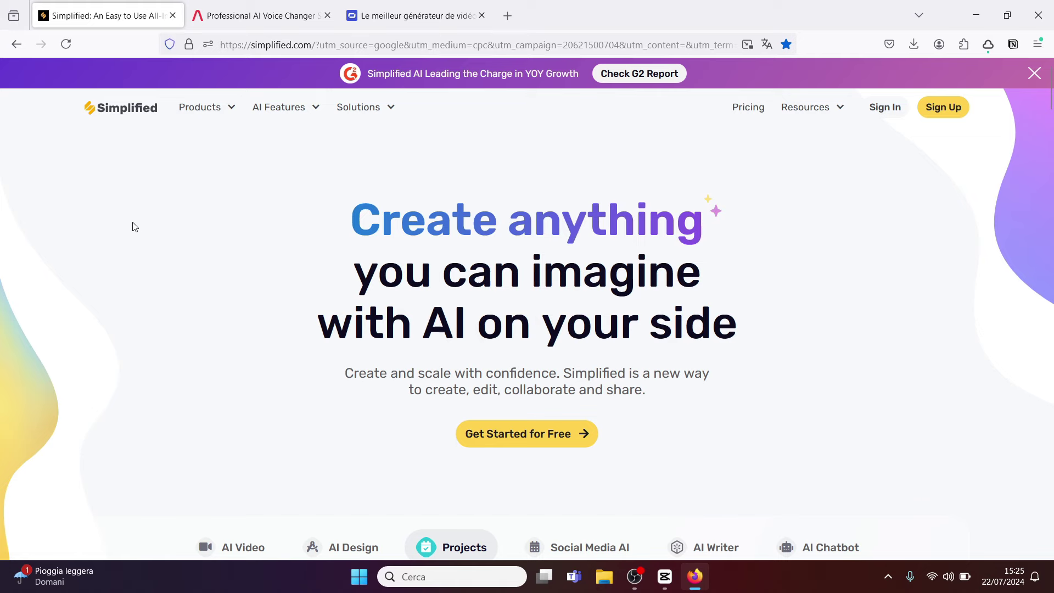
click(751, 107)
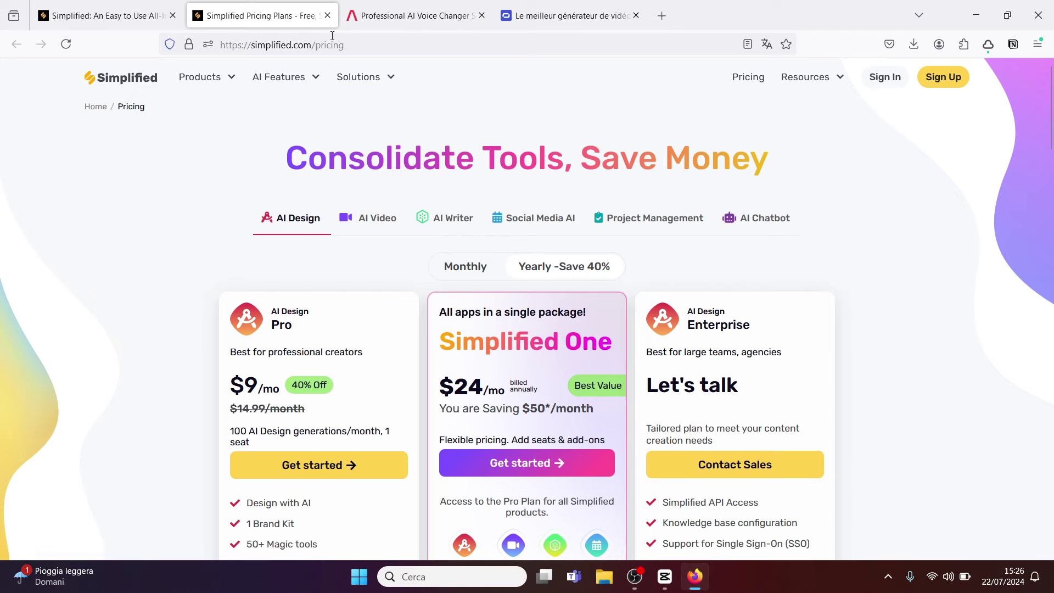
click(327, 16)
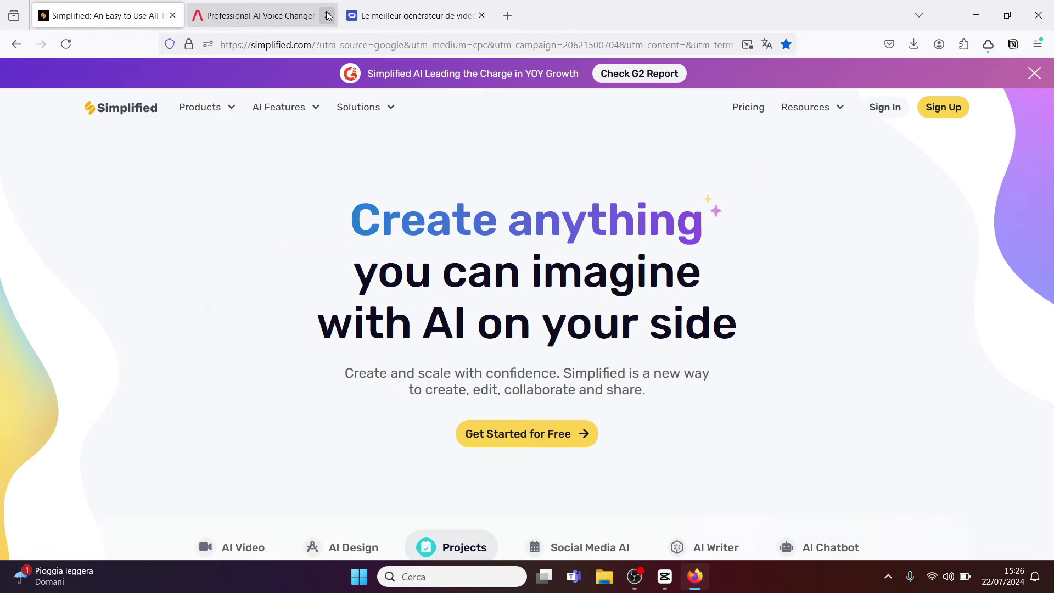
View Altered's homepage and pricing plans, and switch to the remaining French video generator page.
click(269, 13)
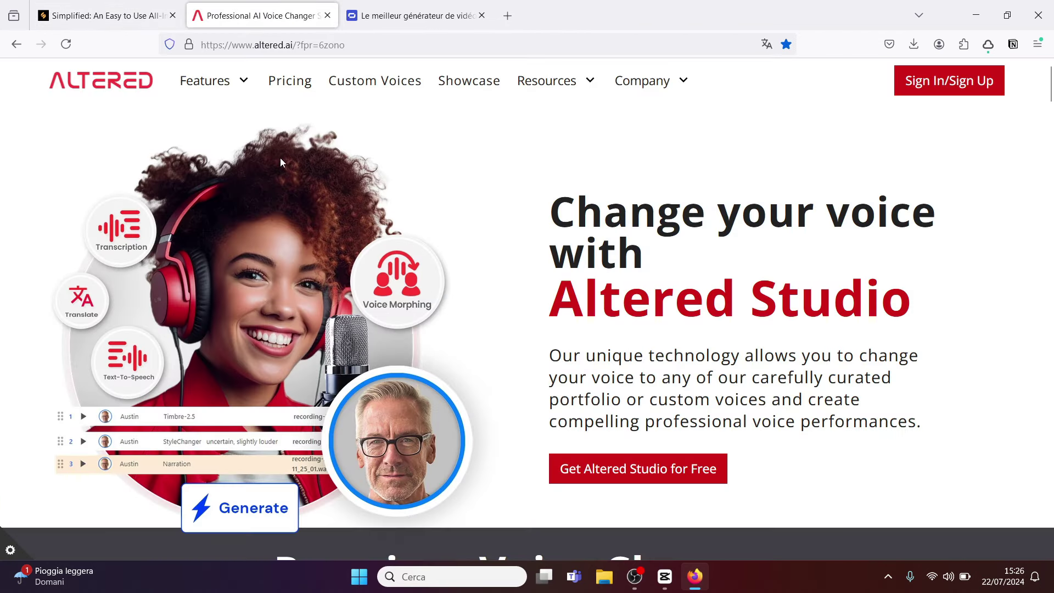
click(286, 88)
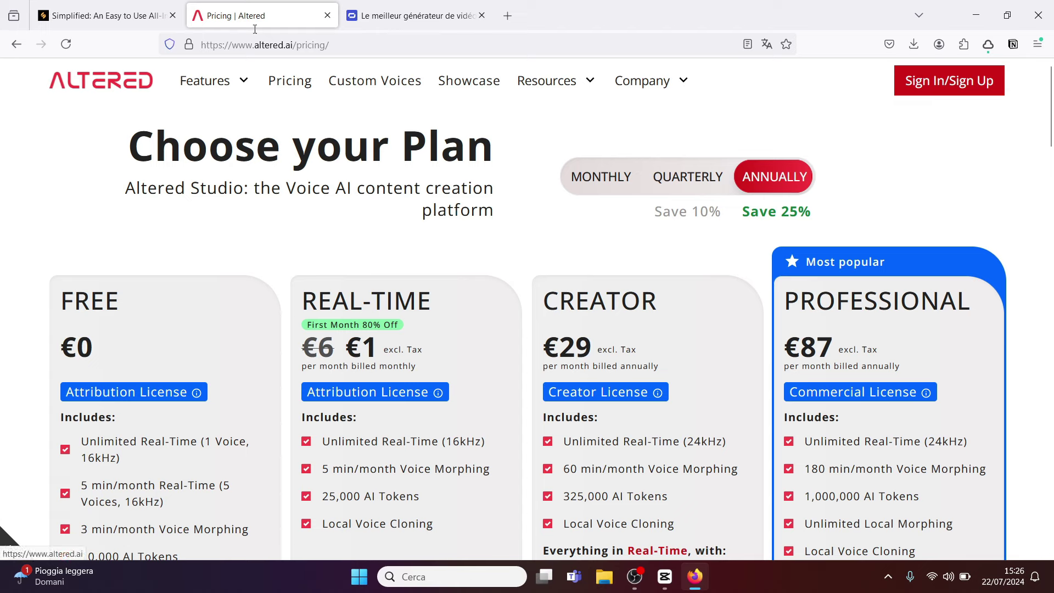
click(407, 11)
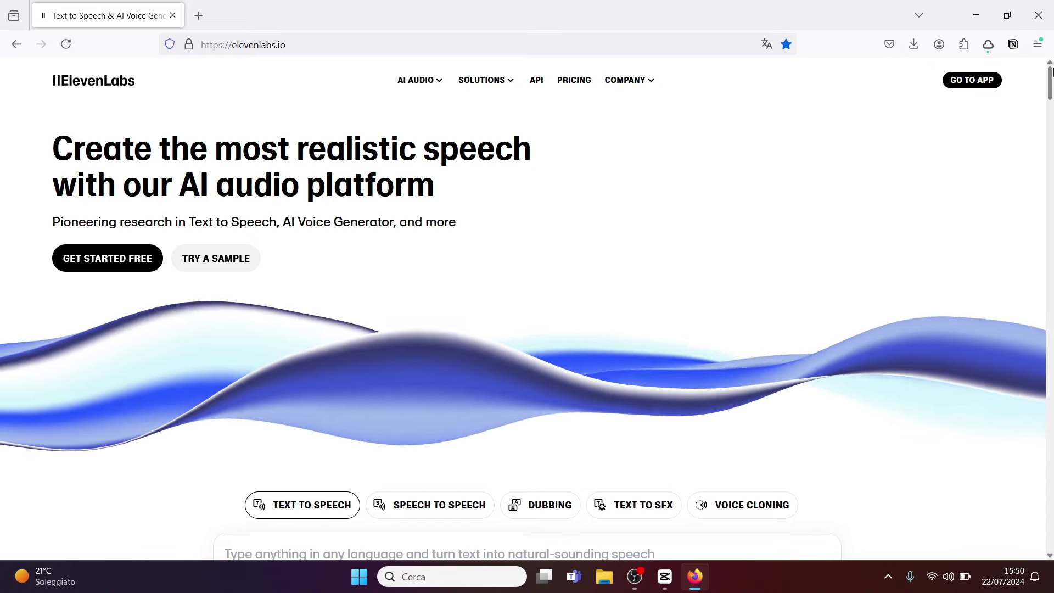
Look through the Speech to Speech, Dubbing, Text to SFX and Voice Cloning demos on the ElevenLabs homepage.
scroll(661, 176, down, 5)
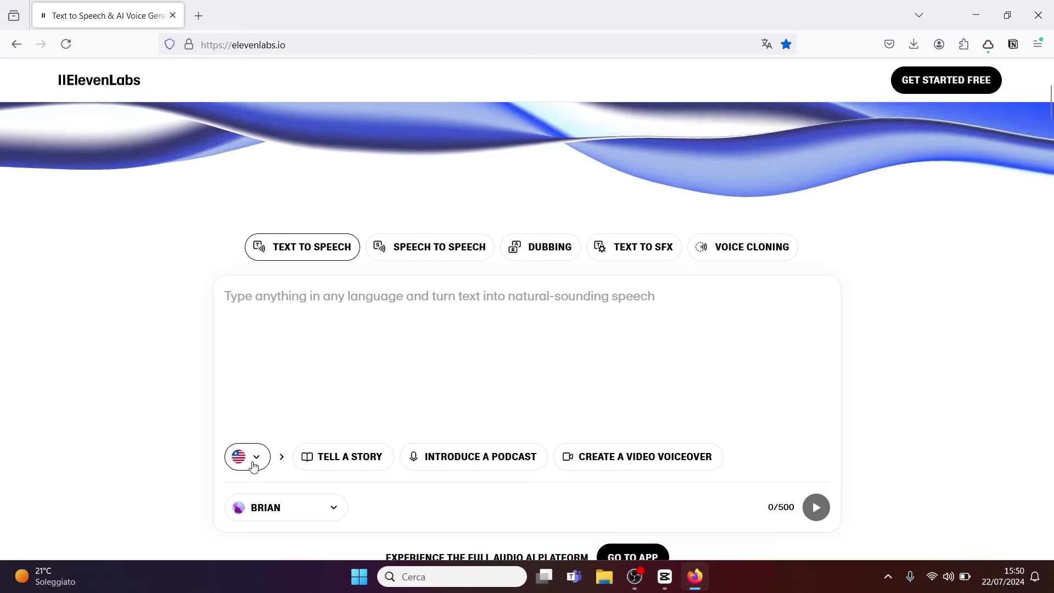
click(426, 248)
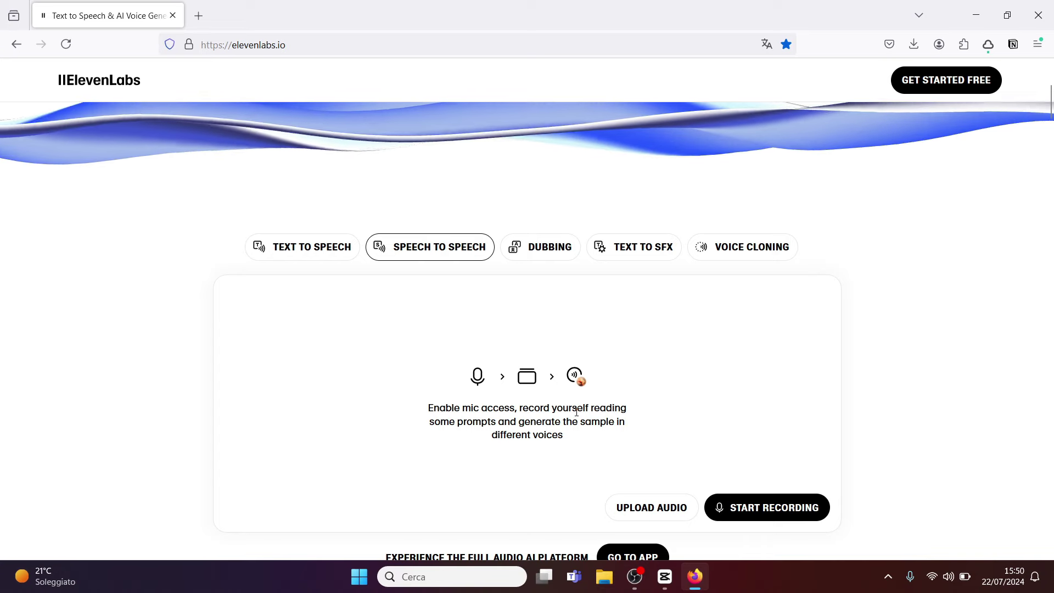
click(552, 257)
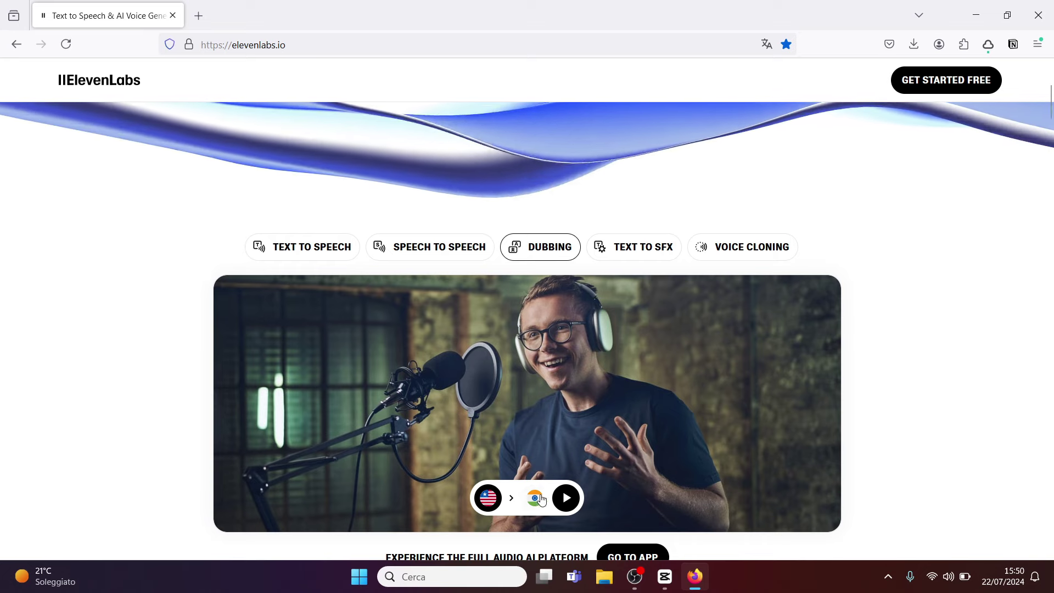
click(651, 259)
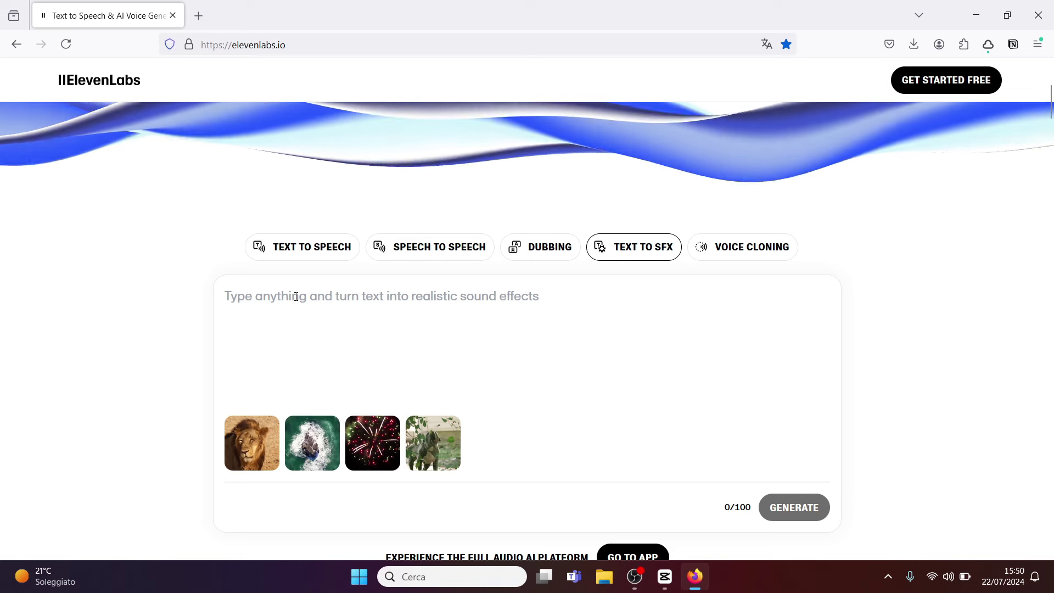
click(720, 252)
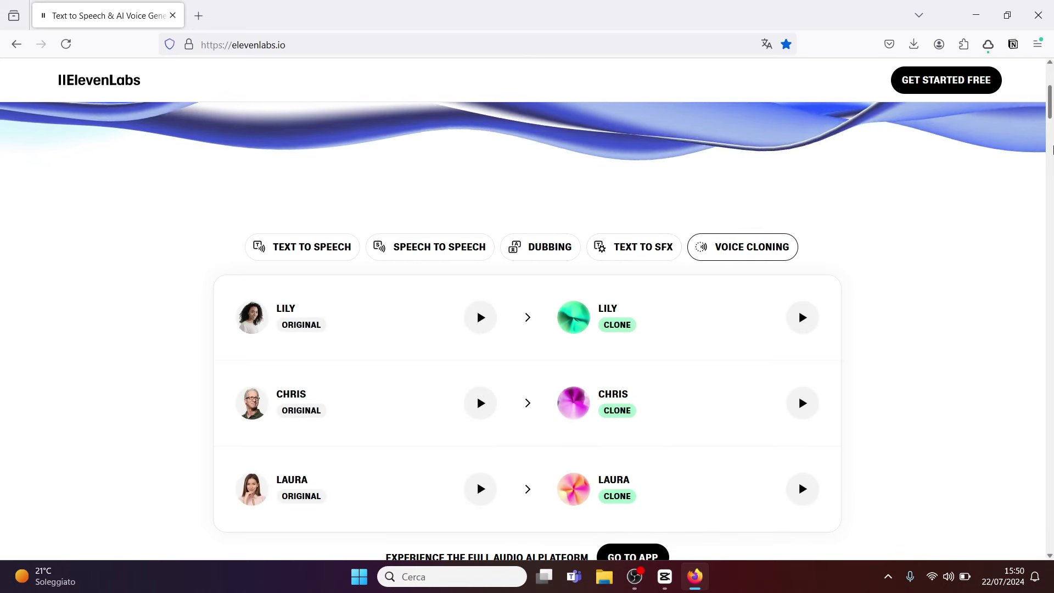
drag(1052, 117, 1051, 127)
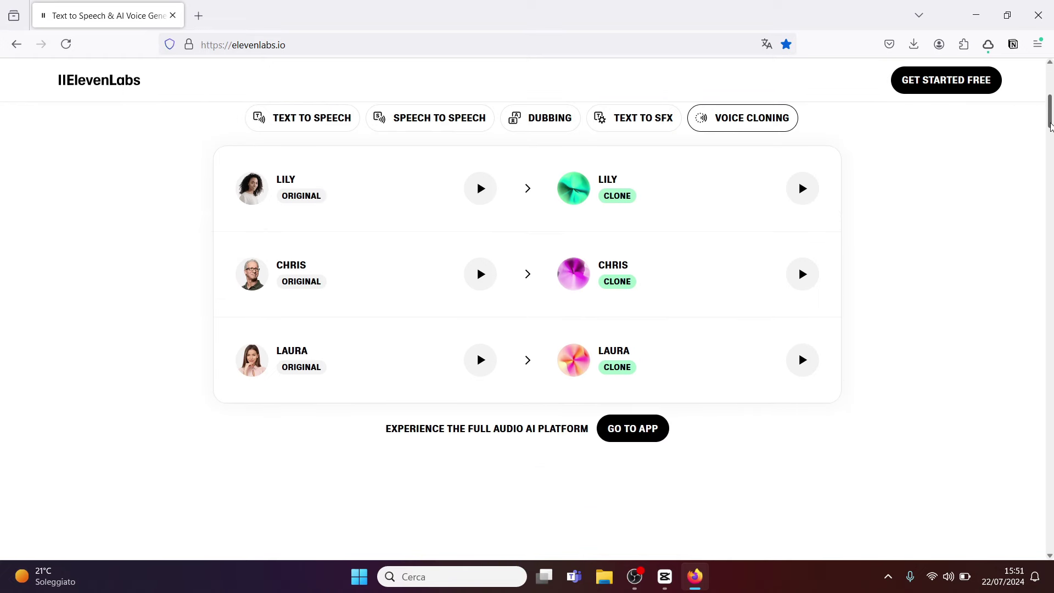
drag(1051, 127, 1051, 81)
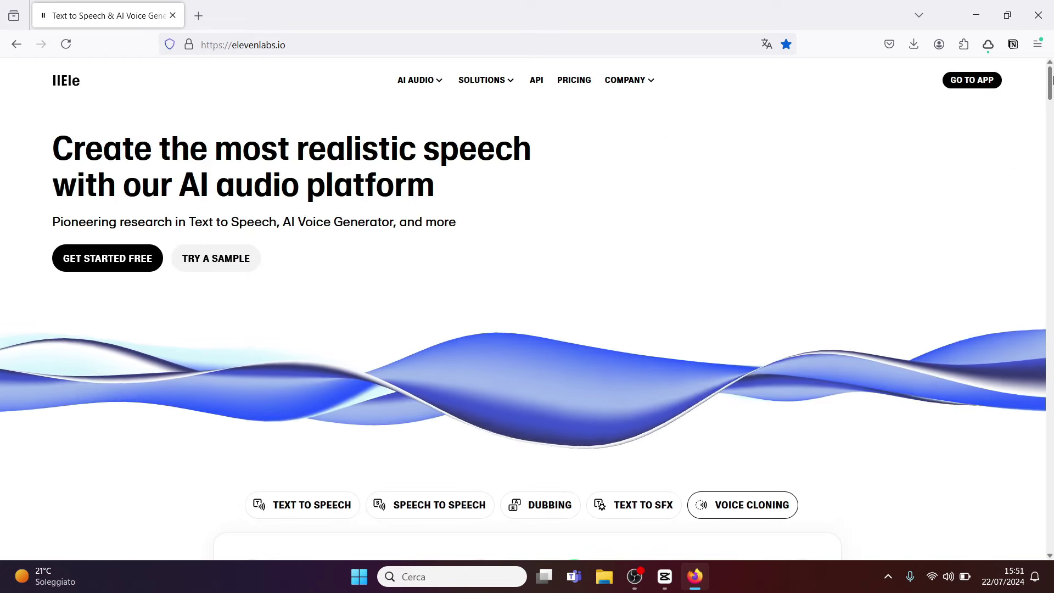
Open the ElevenLabs app's Voices page and start adding a new voice with Instant Voice Cloning.
click(971, 82)
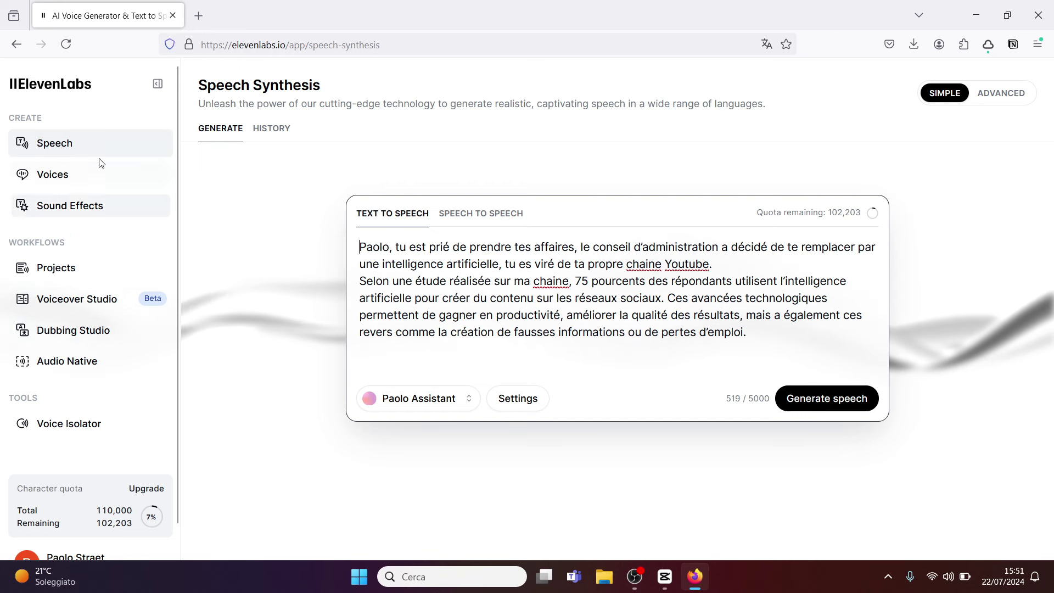
click(64, 175)
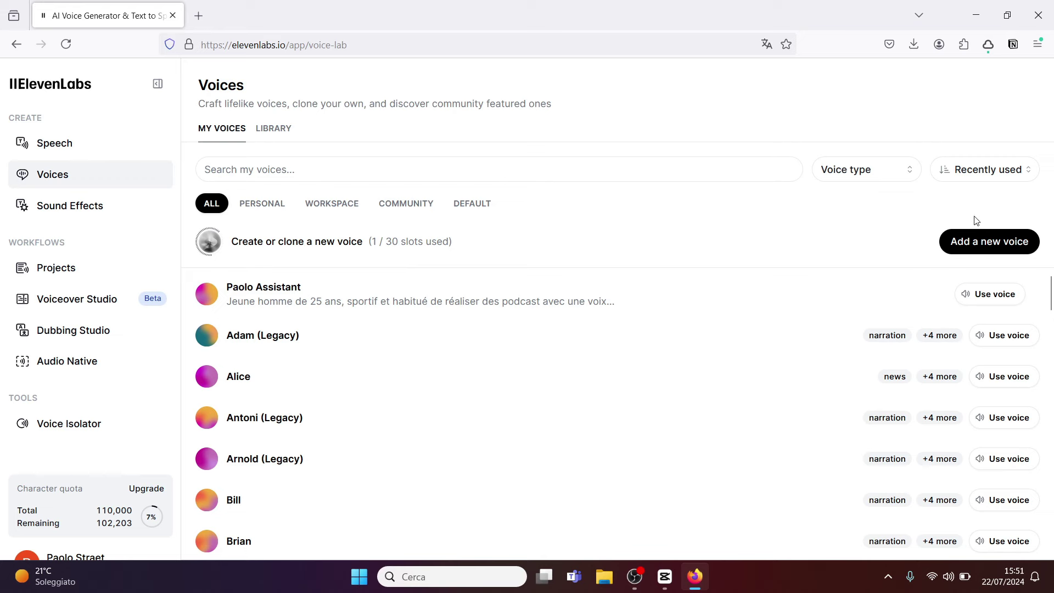
click(981, 243)
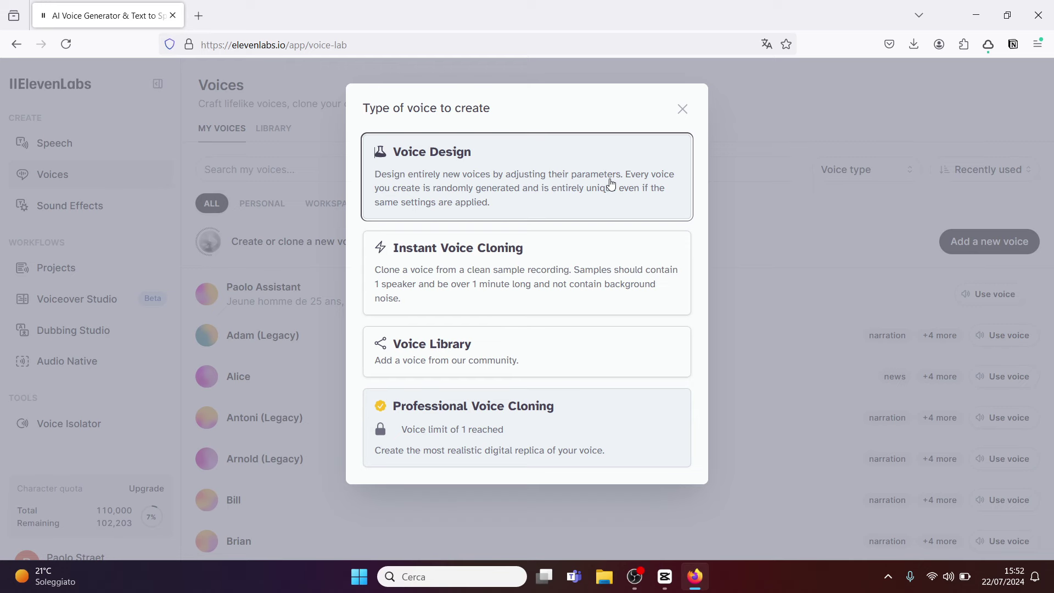
click(535, 265)
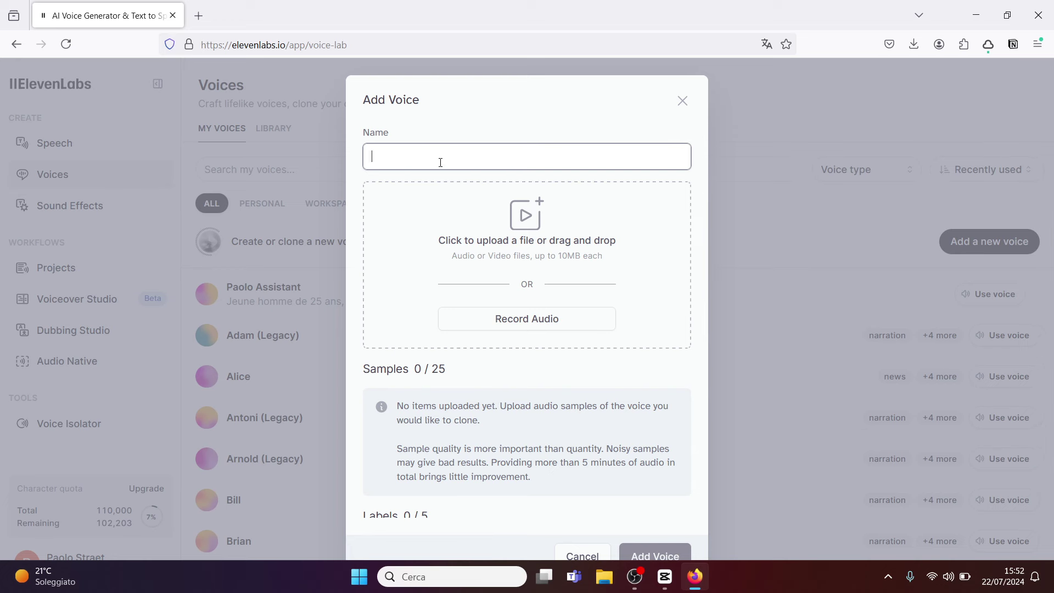
Enter Test as the voice name, look through the Add Voice form down to the consent statement, and close it without adding the voice.
text(Test)
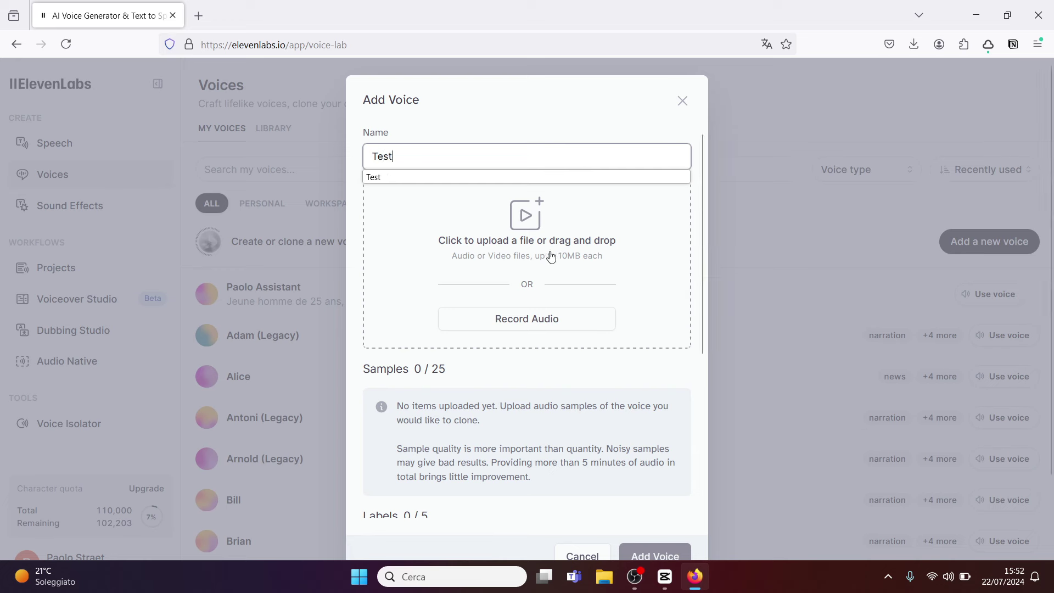
click(699, 201)
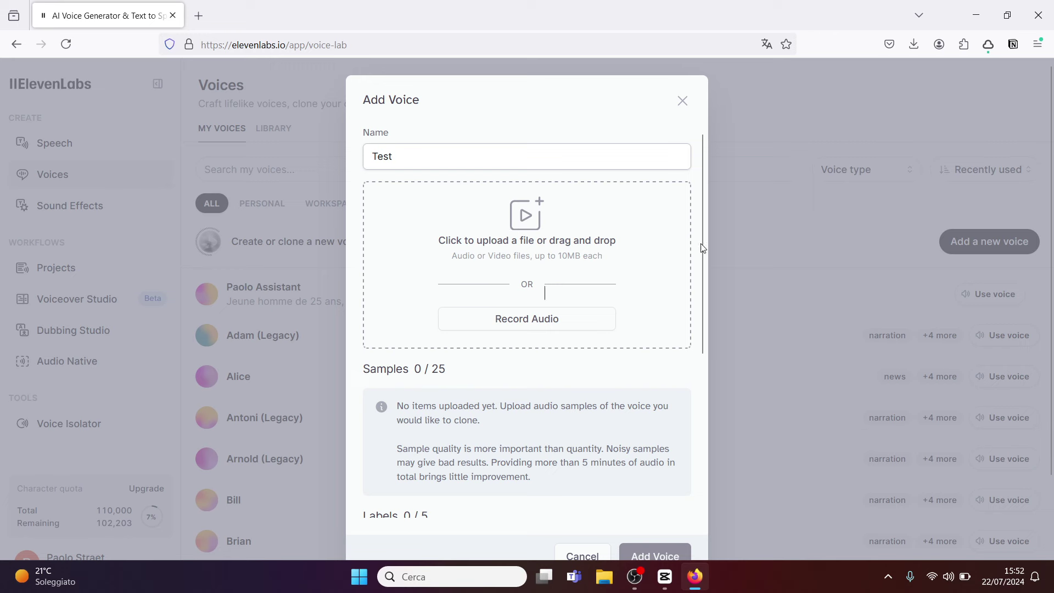
drag(700, 243, 697, 272)
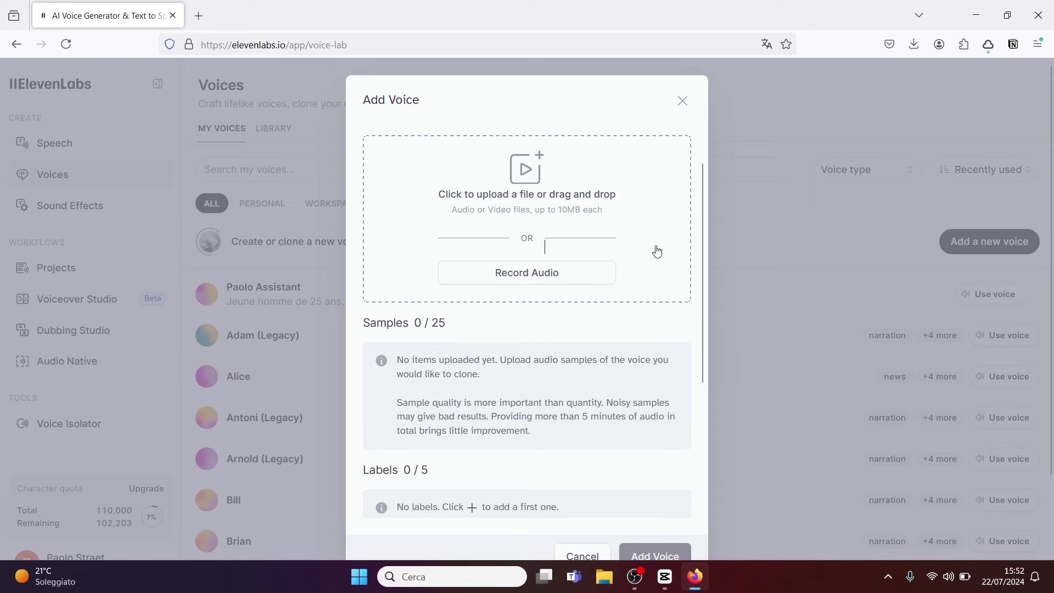
drag(699, 241, 696, 326)
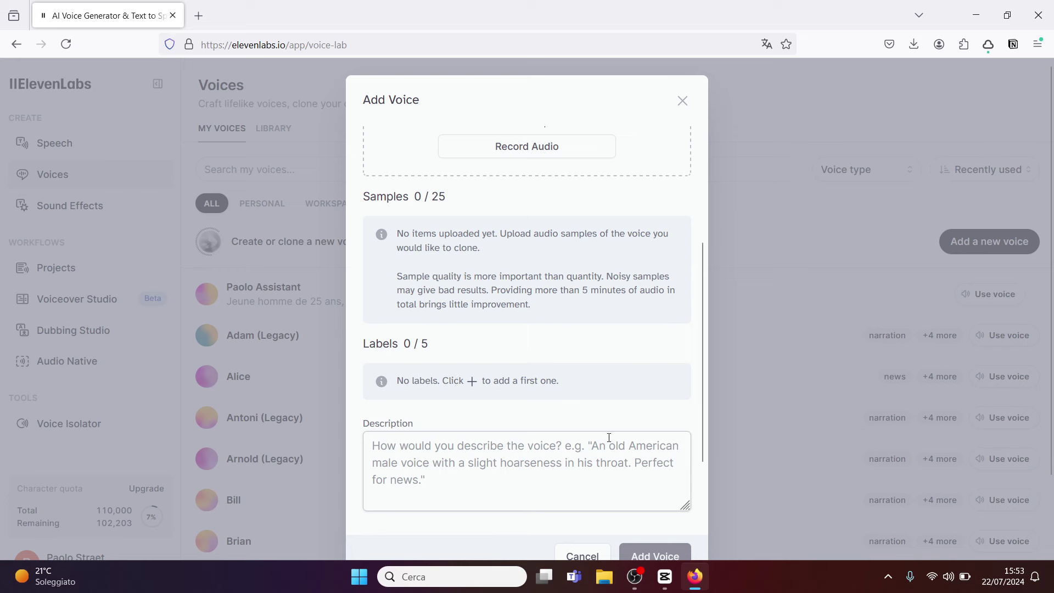
drag(701, 420, 709, 491)
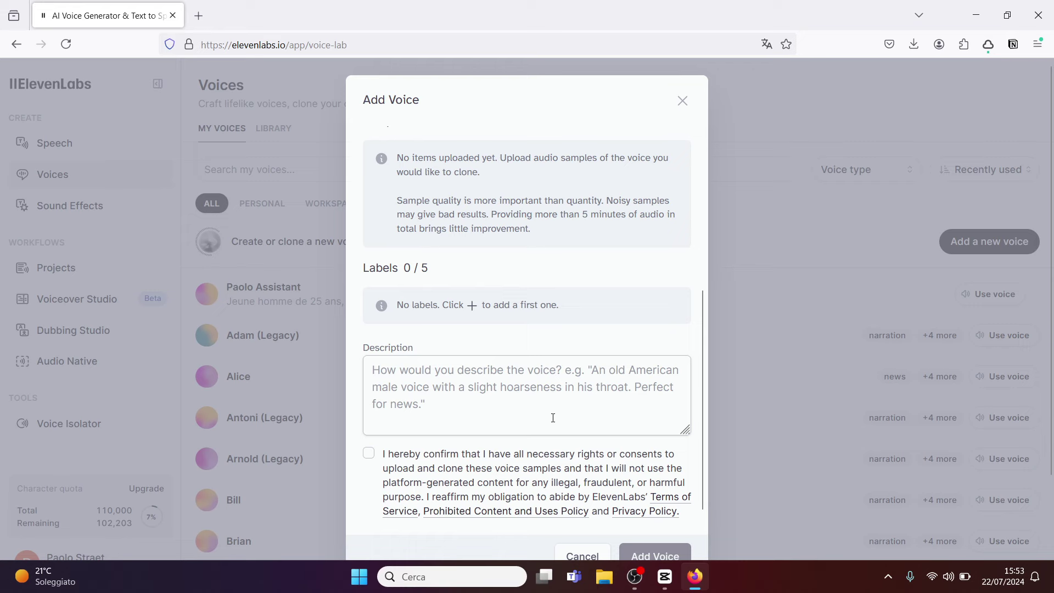
click(682, 103)
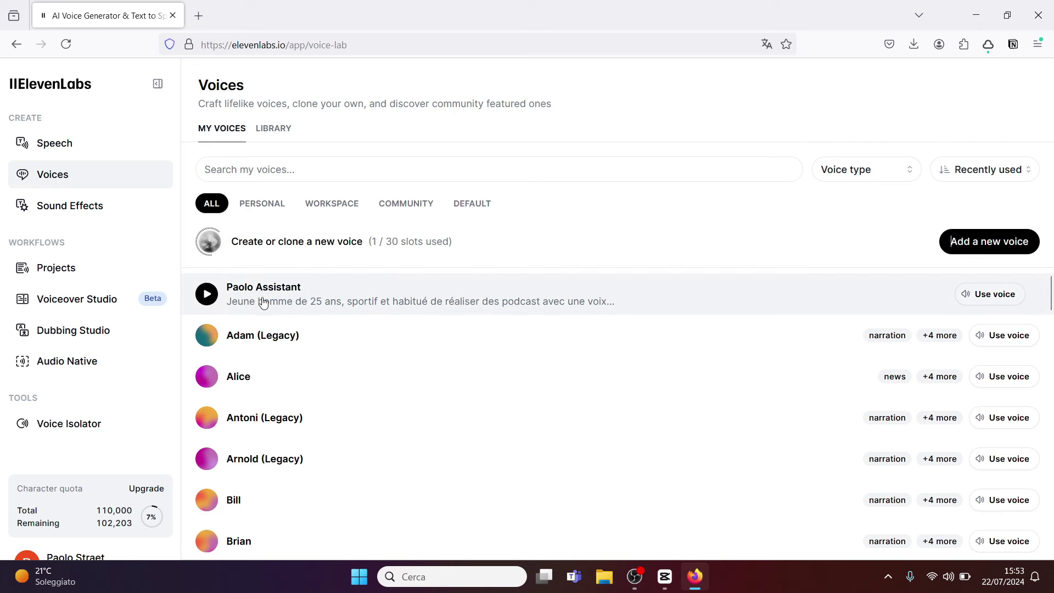
Return to Speech Synthesis and browse the list of voices available for text to speech.
click(59, 145)
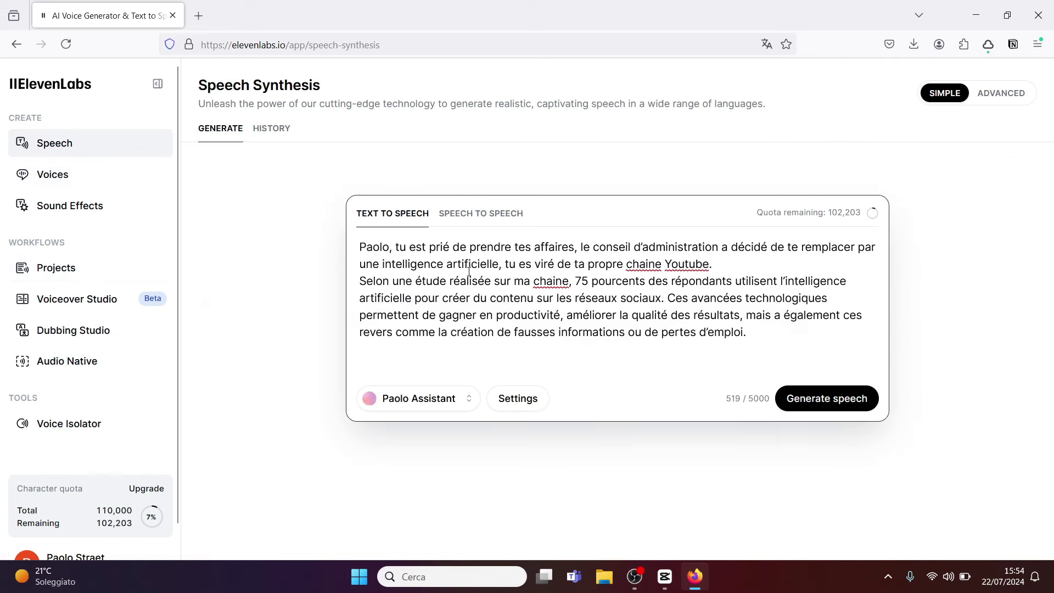
click(451, 404)
scroll(419, 328, down, 2)
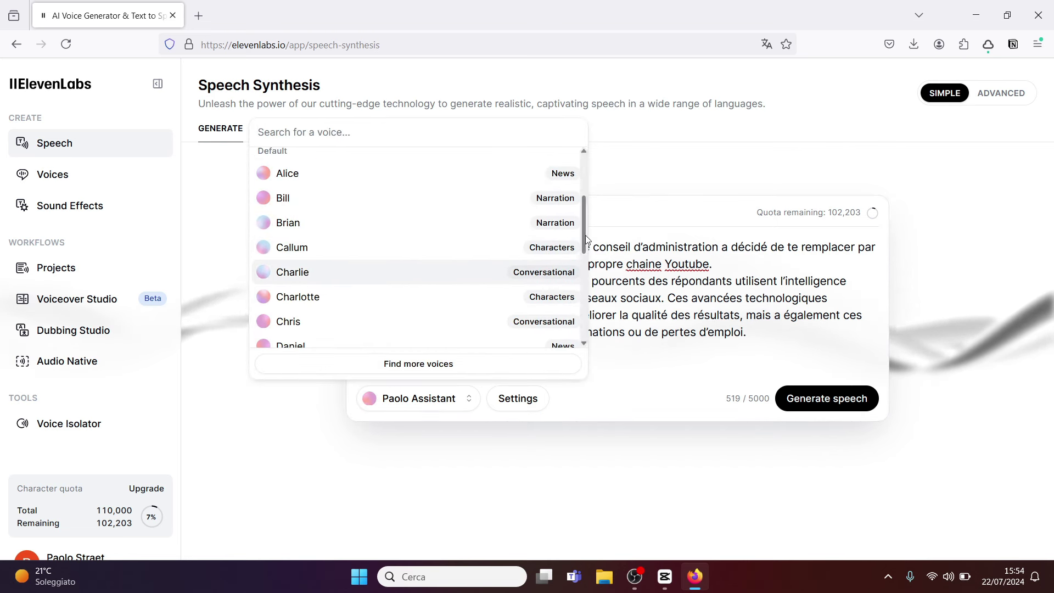
drag(585, 240, 583, 165)
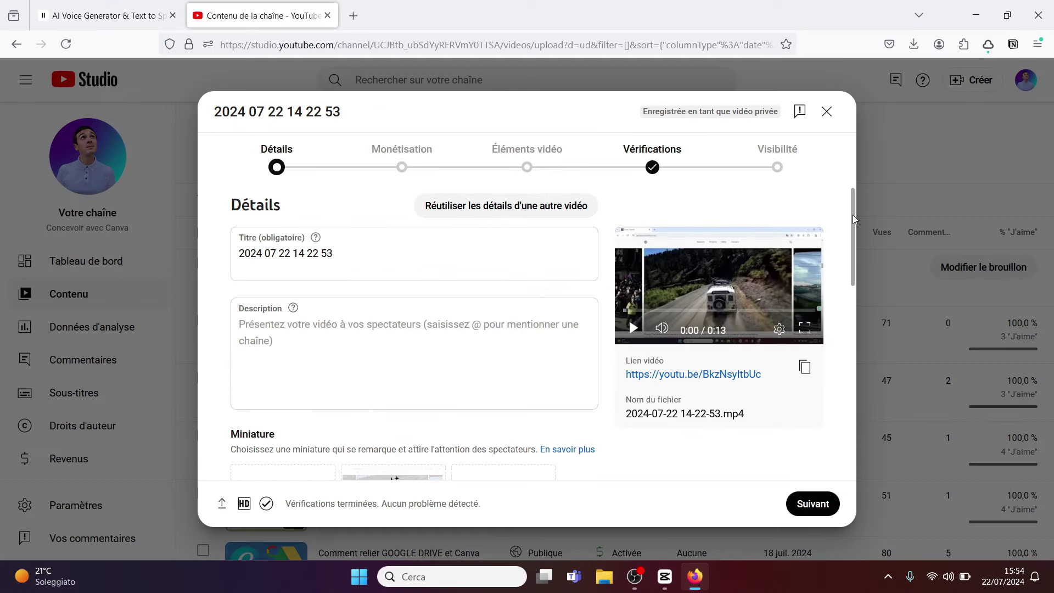
Expand the additional details of the draft video to view the "Contenu modifié" disclosure question, and close the draft.
drag(854, 219, 853, 414)
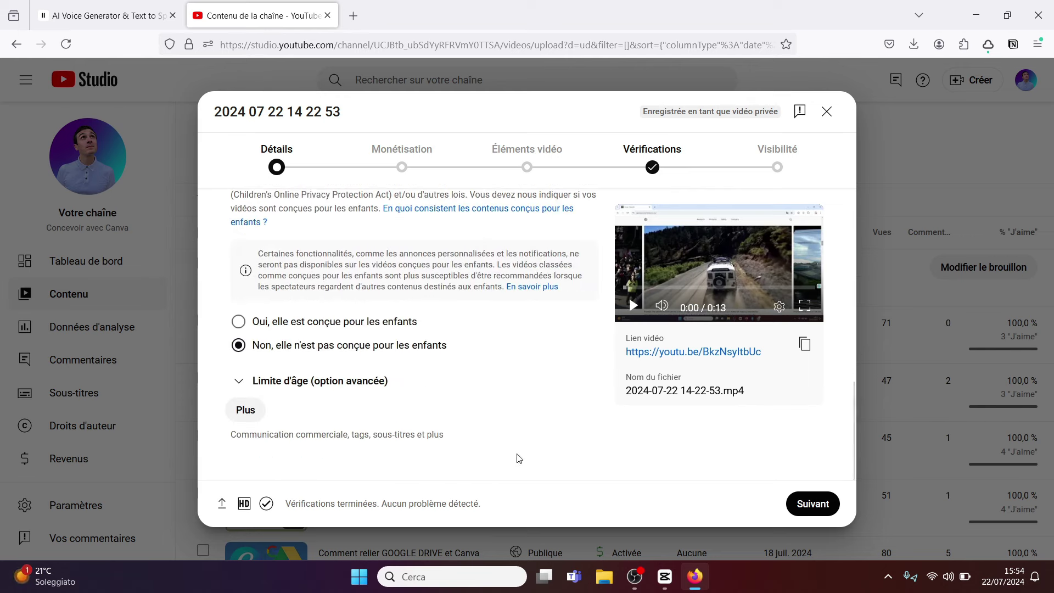
click(250, 415)
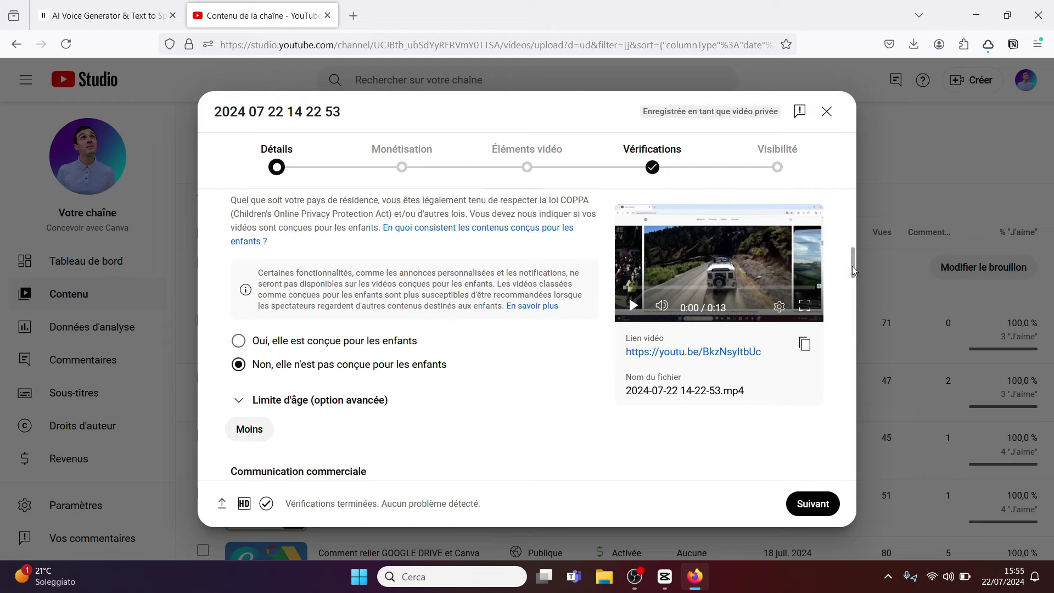
scroll(854, 282, down, 1)
scroll(854, 282, down, 6)
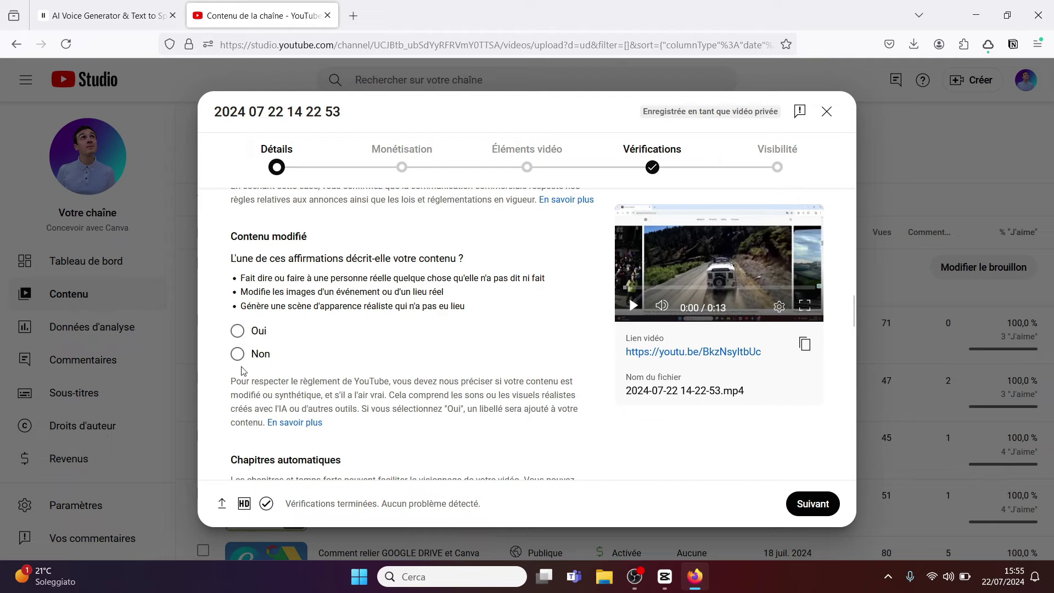
click(867, 149)
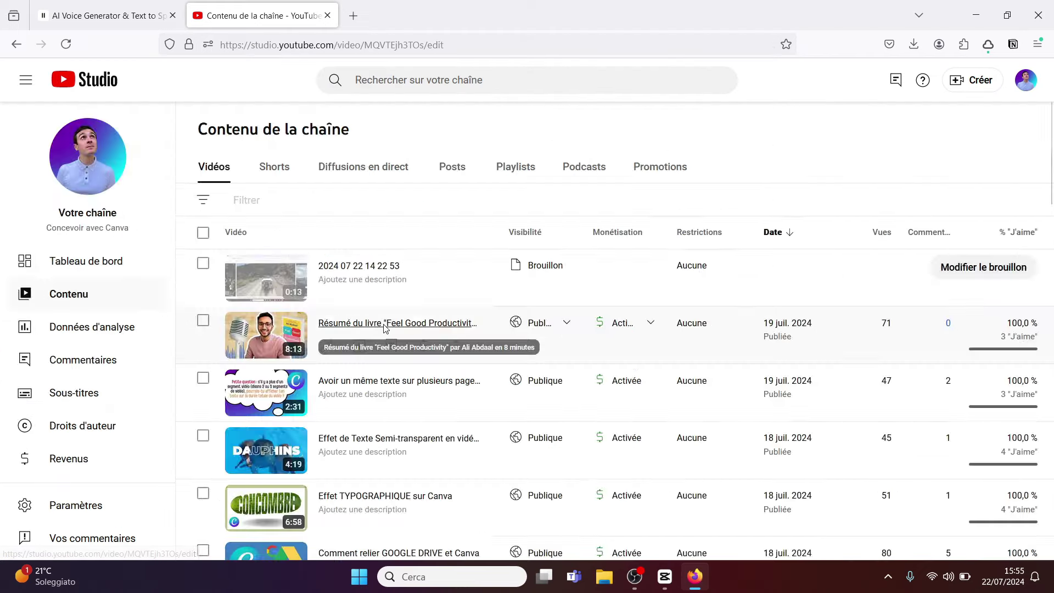
Open the details of the published "Feel Good Productivity" book summary video.
click(379, 325)
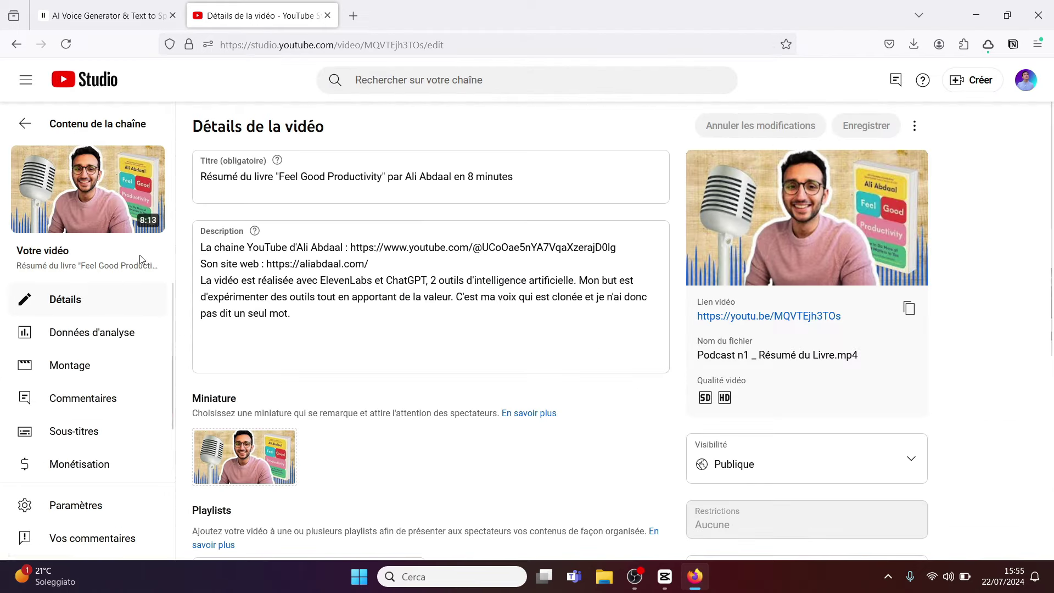